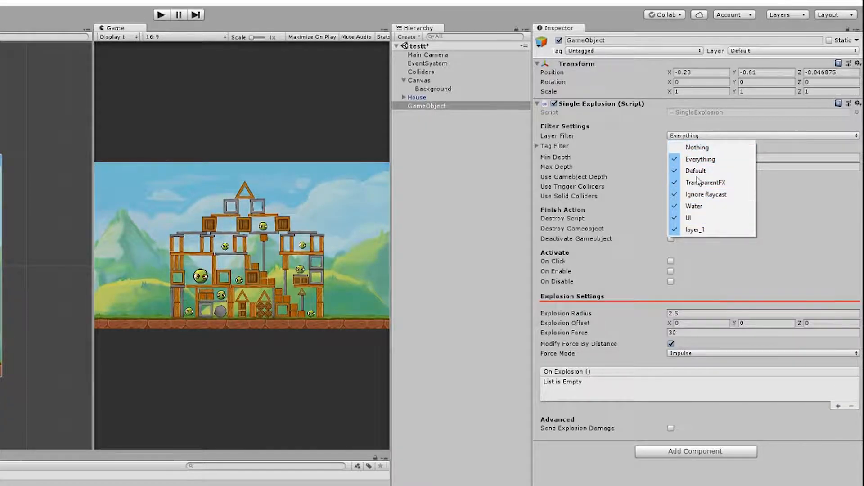
Restrict the explosion's layer filter to layer_1 only
click(700, 231)
click(697, 137)
click(697, 148)
click(698, 135)
click(696, 229)
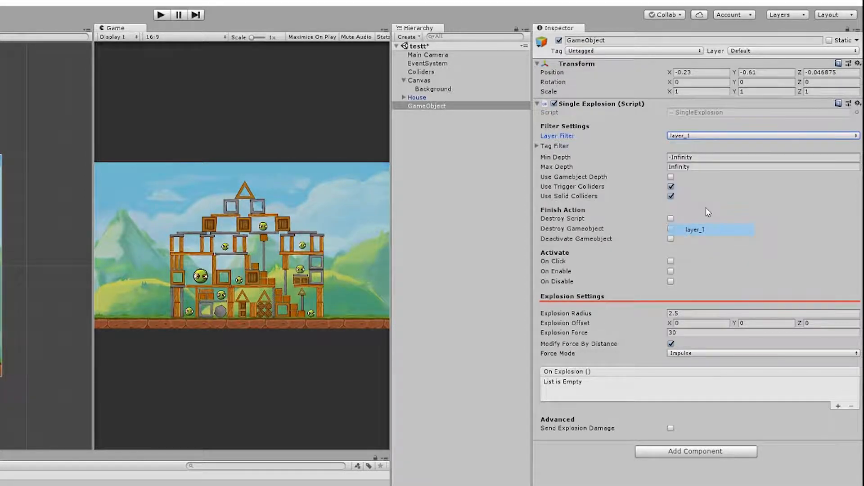
Add one element to the explosion's tag filter and set it to the Finish tag
click(549, 145)
click(692, 155)
text(1)
key(Return)
click(685, 165)
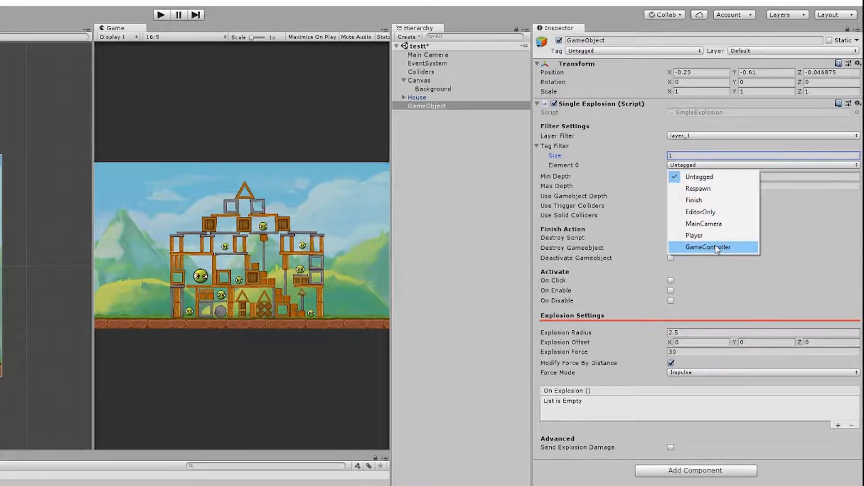
click(694, 200)
Empty the tag filter by setting its size to 0, and collapse the list
click(684, 165)
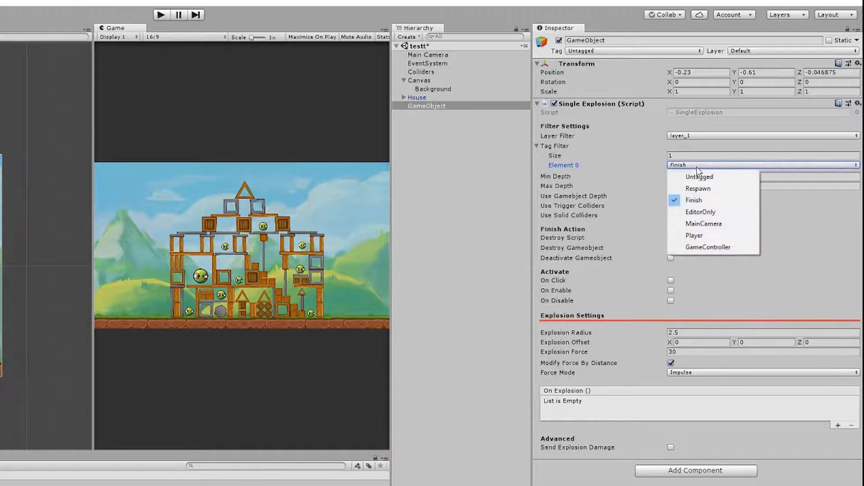
click(675, 155)
text(0)
key(Return)
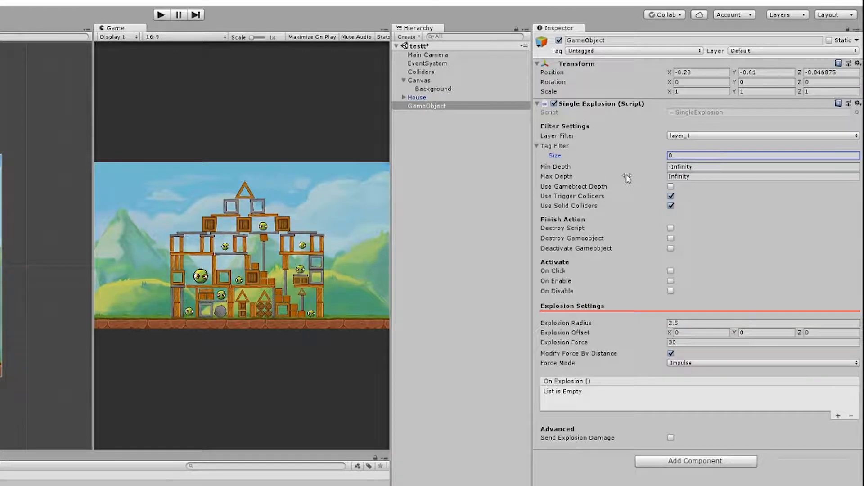
click(538, 145)
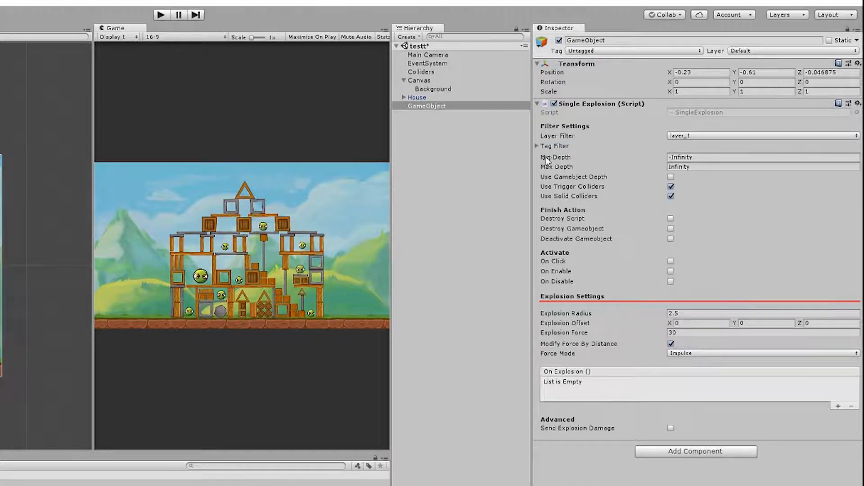
Limit the explosion's depth filter to a minimum of -5 and a maximum of 5
click(828, 73)
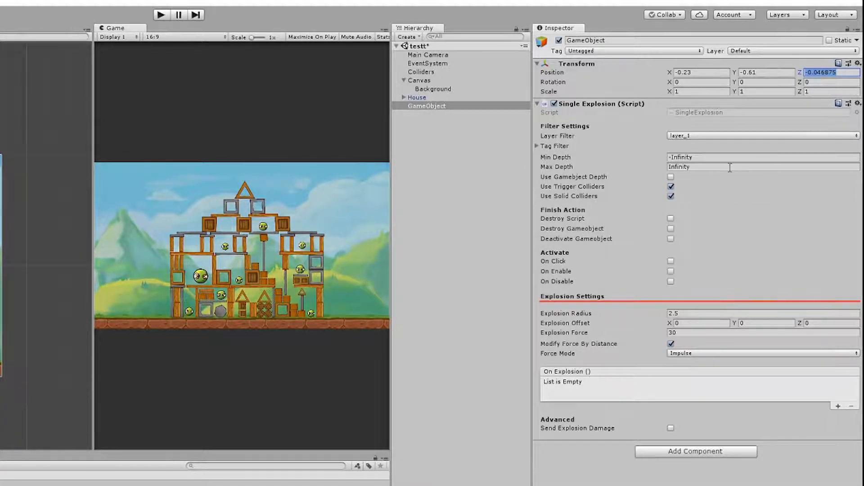
click(708, 157)
text(-5)
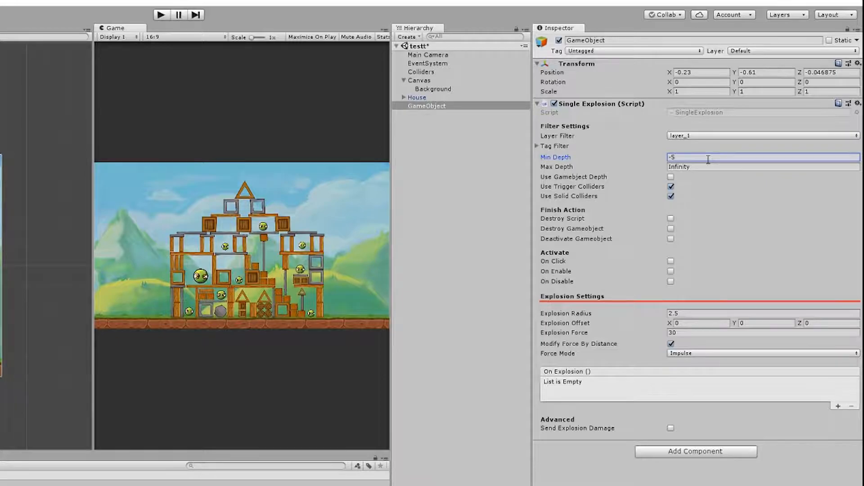
click(706, 168)
text(5)
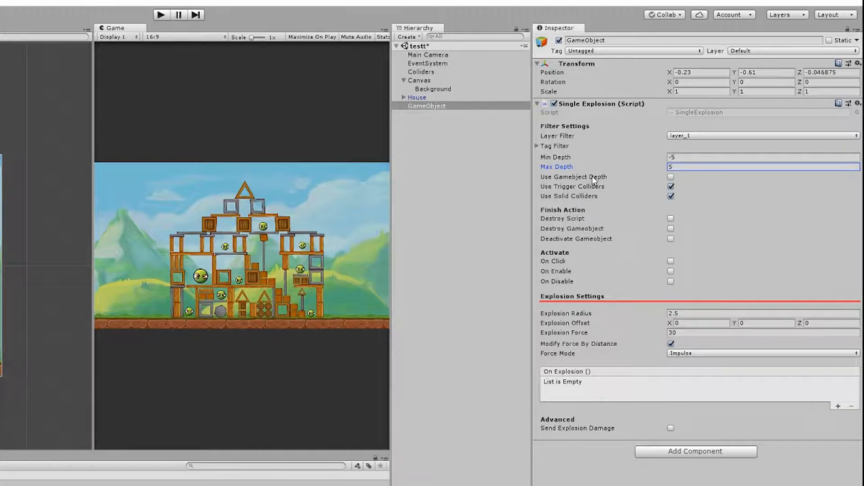
Make the explosion use the game object's depth and set the object's Z position to 0
click(670, 178)
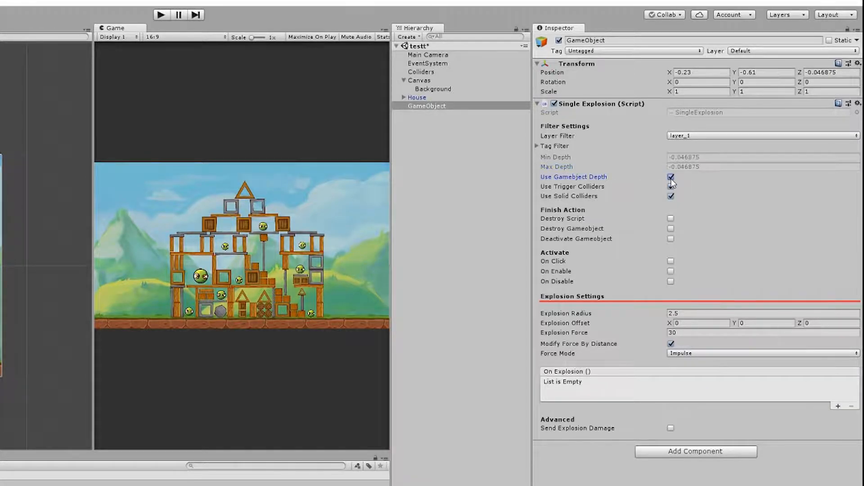
click(840, 73)
text(0)
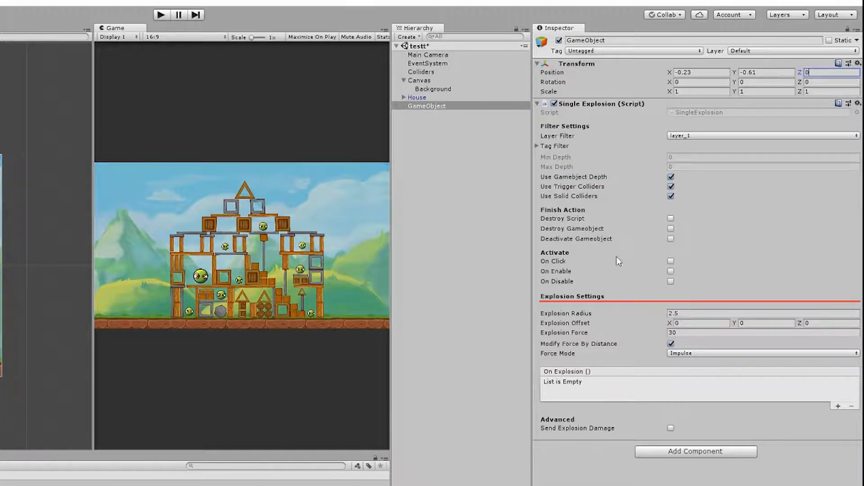
Turn off the use of game object depth and trigger colliders, leaving only solid colliders enabled
click(670, 177)
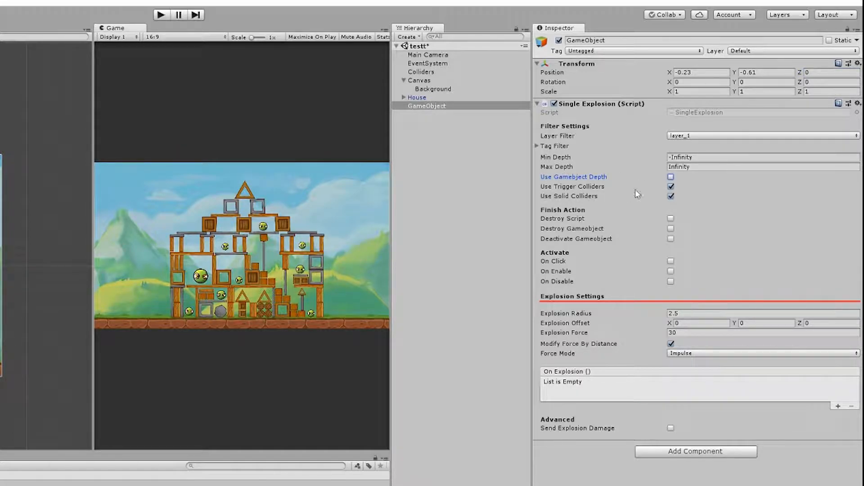
click(671, 187)
click(671, 196)
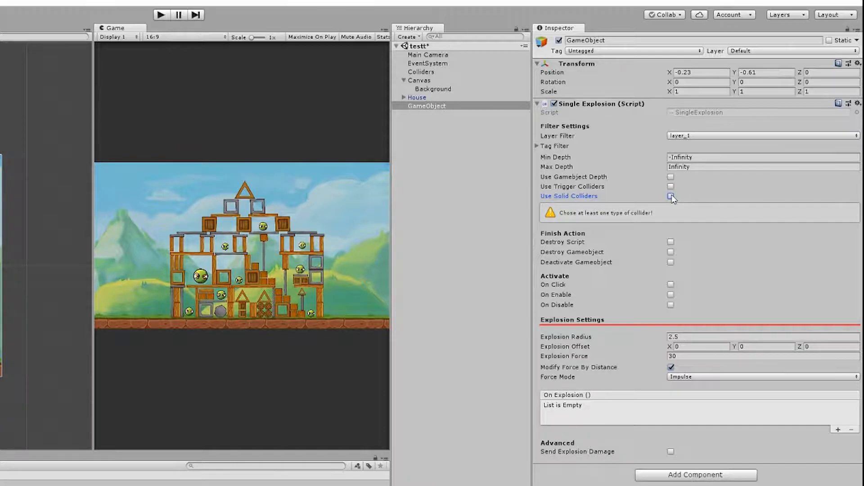
click(670, 196)
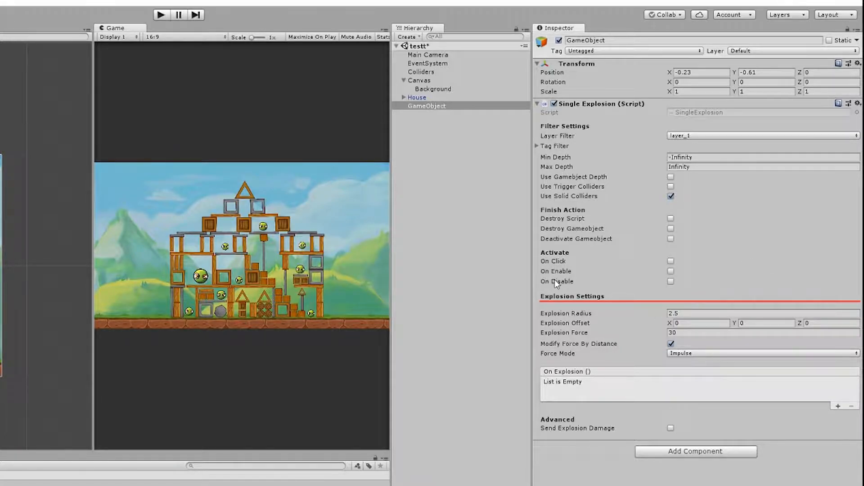
click(566, 259)
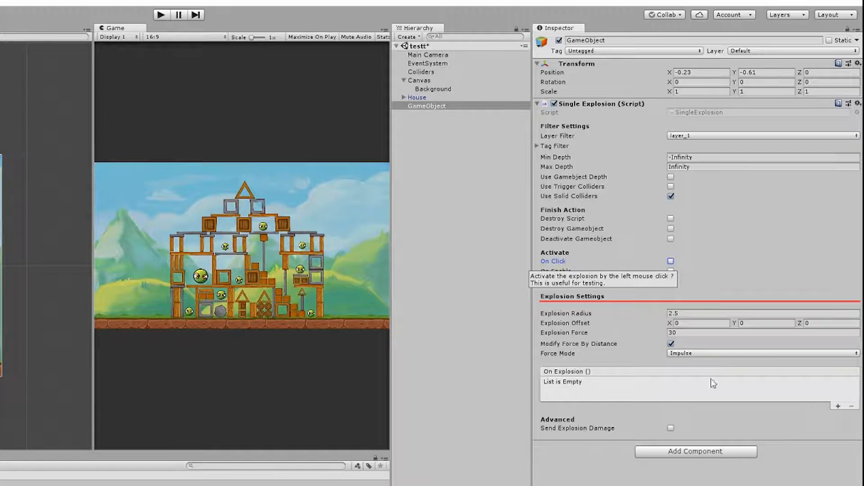
click(682, 257)
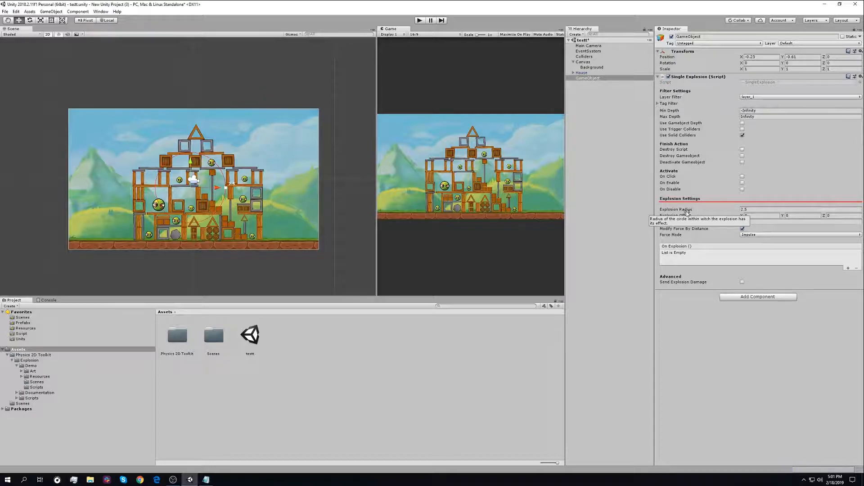
Resize the explosion circle in the scene to a radius of about 7.63
drag(681, 210, 688, 213)
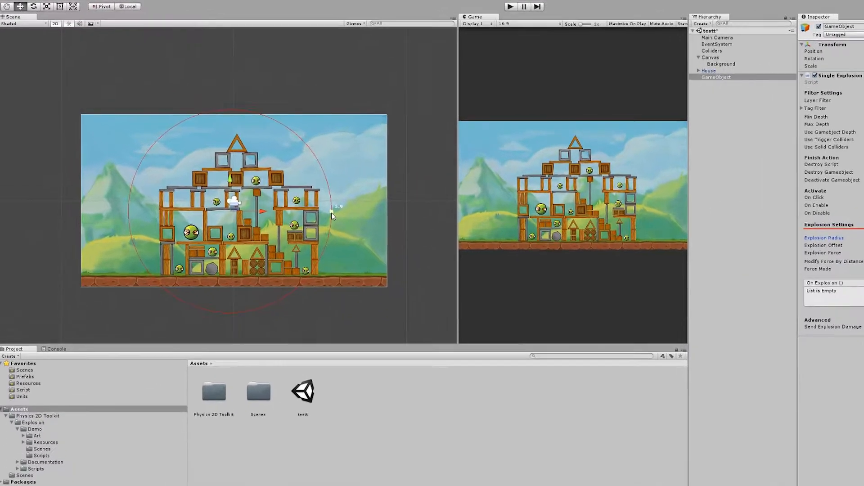
drag(273, 187, 319, 192)
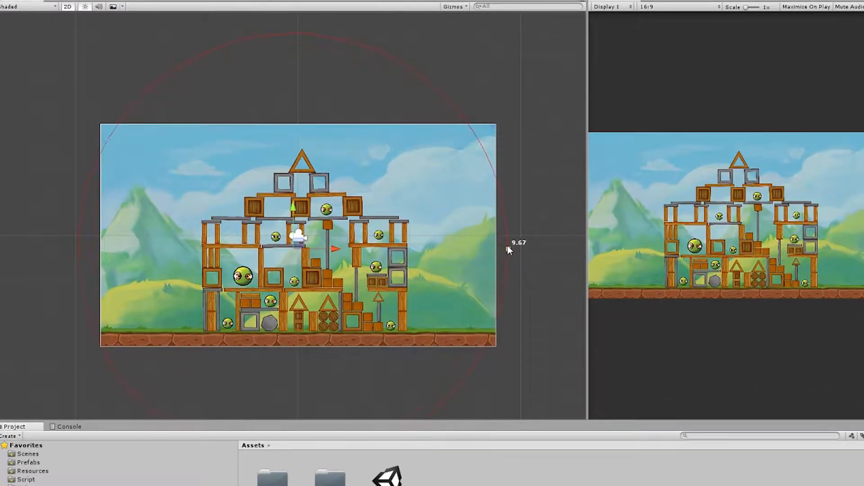
drag(495, 254, 456, 253)
Set the explosion offset to X 0.86 and Y 0.67, and the explosion force to 31.71
drag(742, 216, 792, 217)
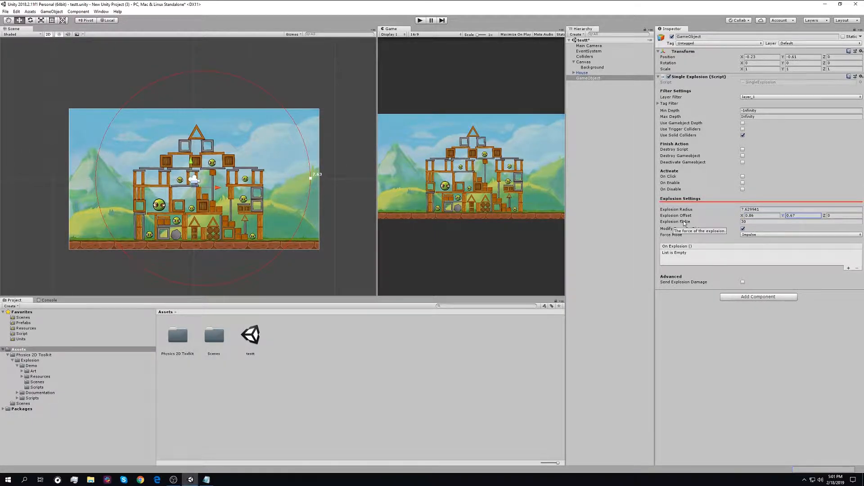
drag(675, 222, 697, 224)
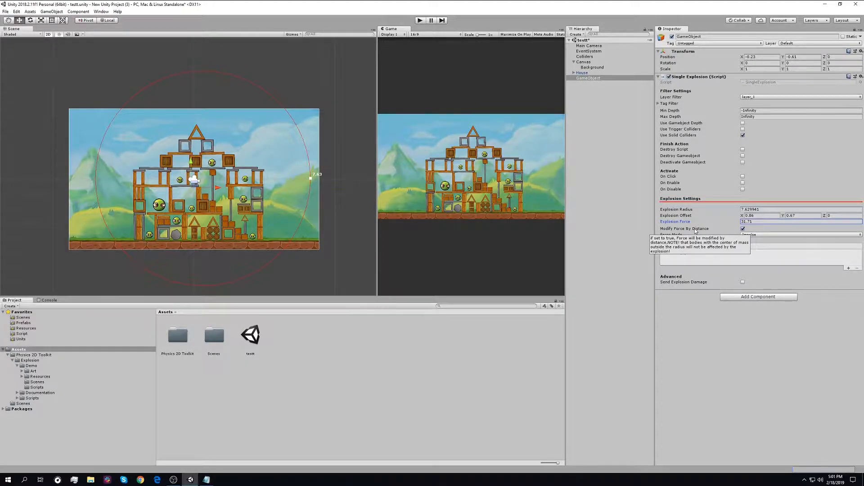
click(713, 363)
Move the explosion object up and to the right in the scene, to about X 3.33, Y 1.22
drag(198, 185, 230, 160)
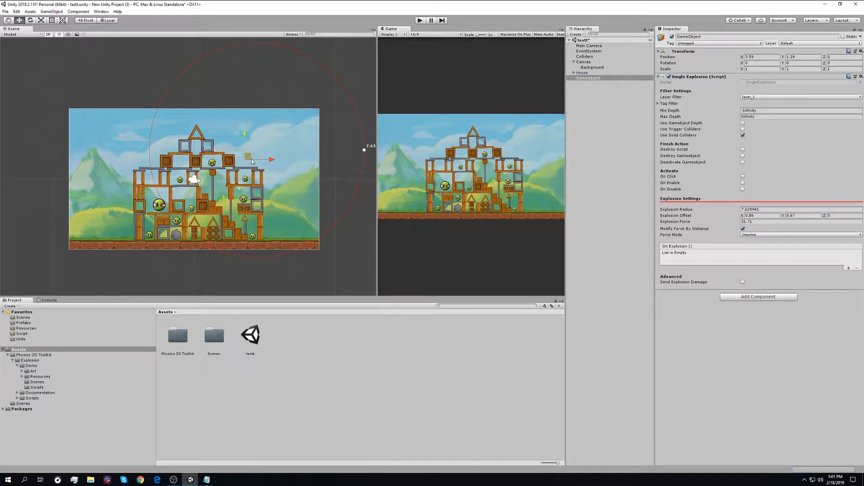
drag(248, 156, 244, 159)
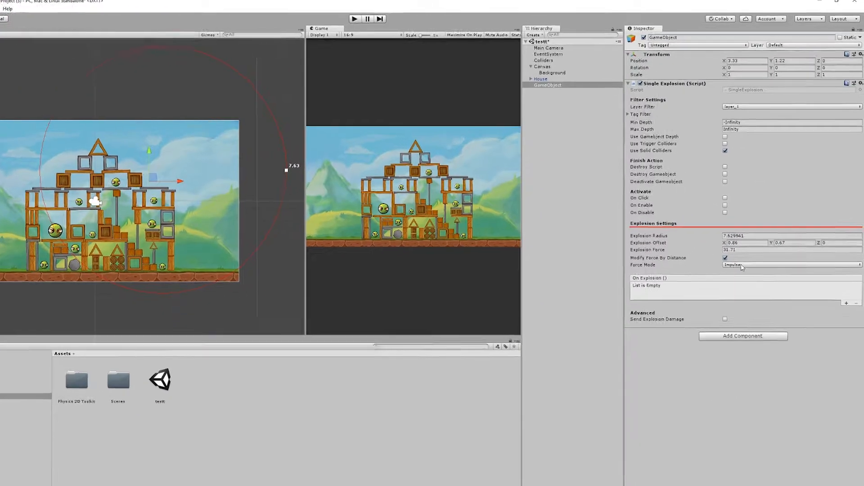
Review the available force modes for the explosion and keep Impulse selected
click(756, 235)
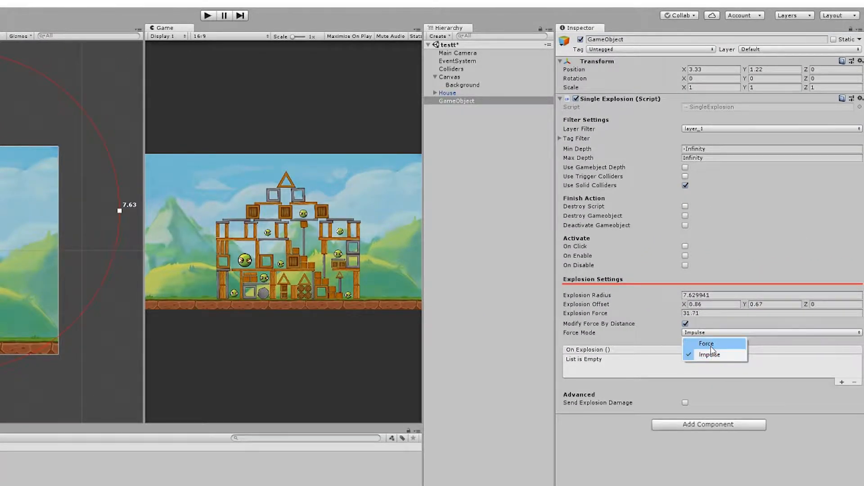
click(713, 355)
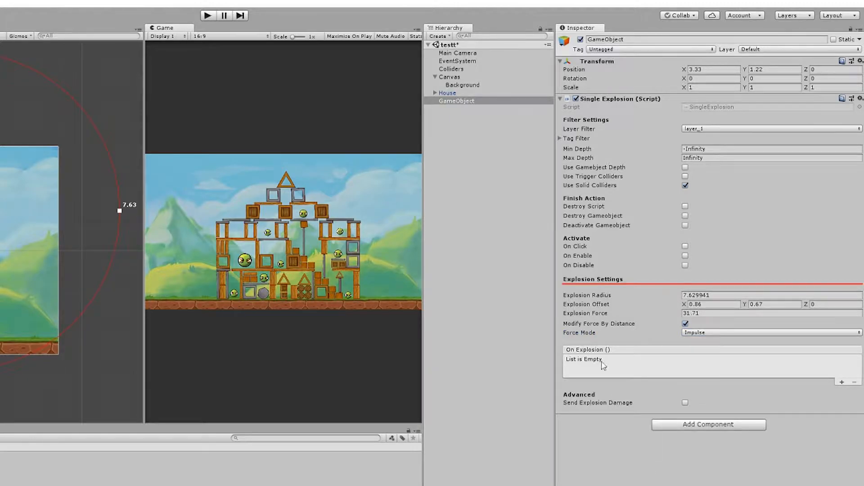